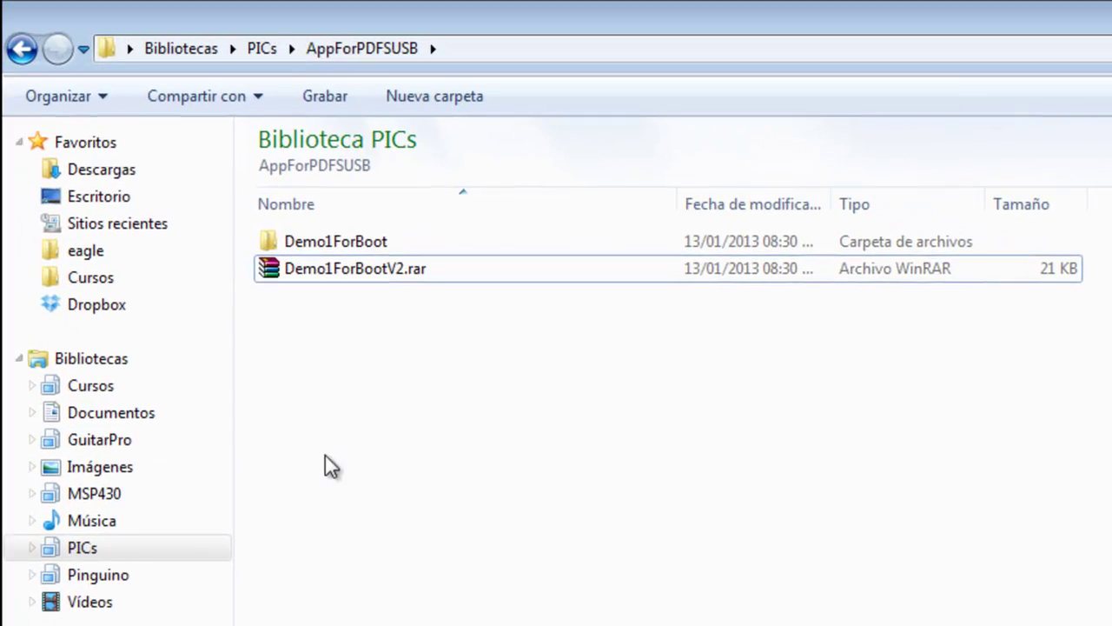
Step: Open the USB folder inside Microchip Solutions v2012-10-15 on drive C
key("BackSpace")
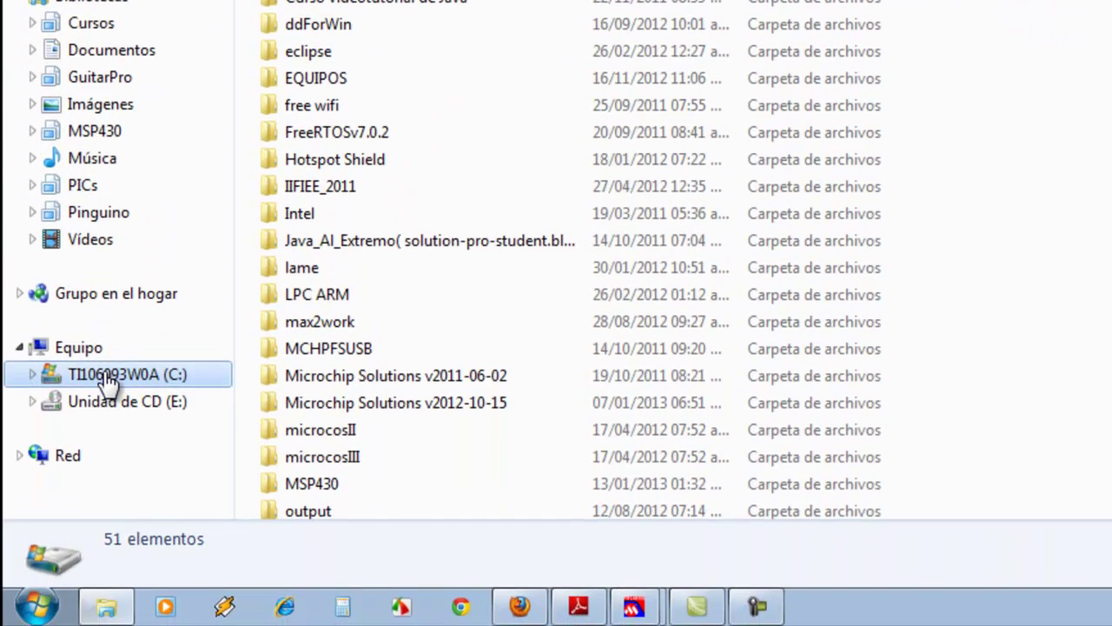
left_click(513, 400)
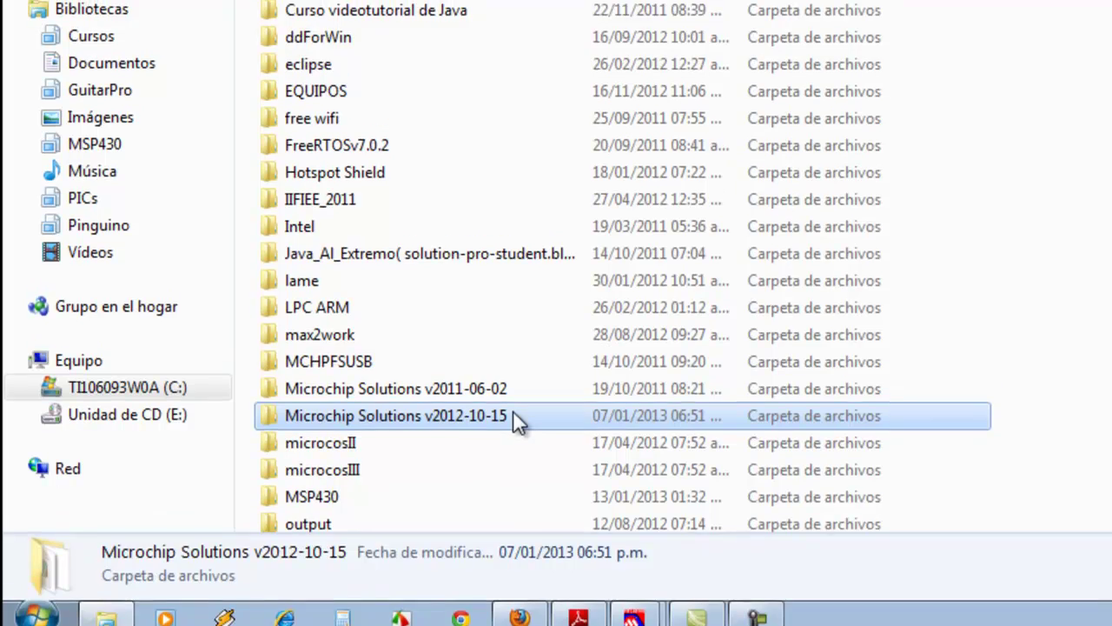
double_click(513, 402)
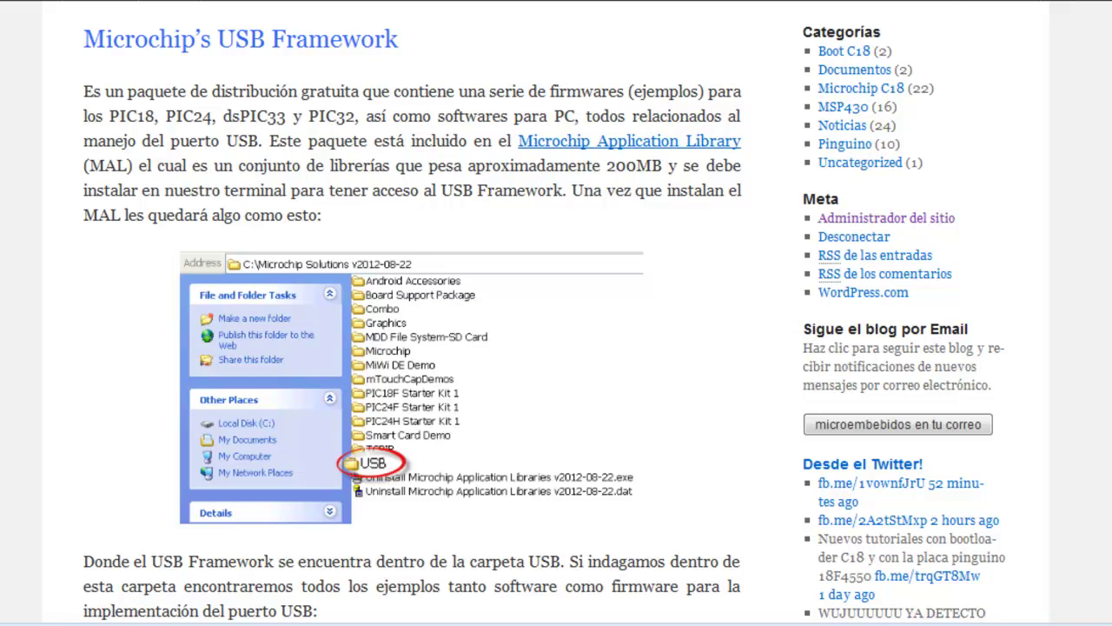
key("alt+Tab")
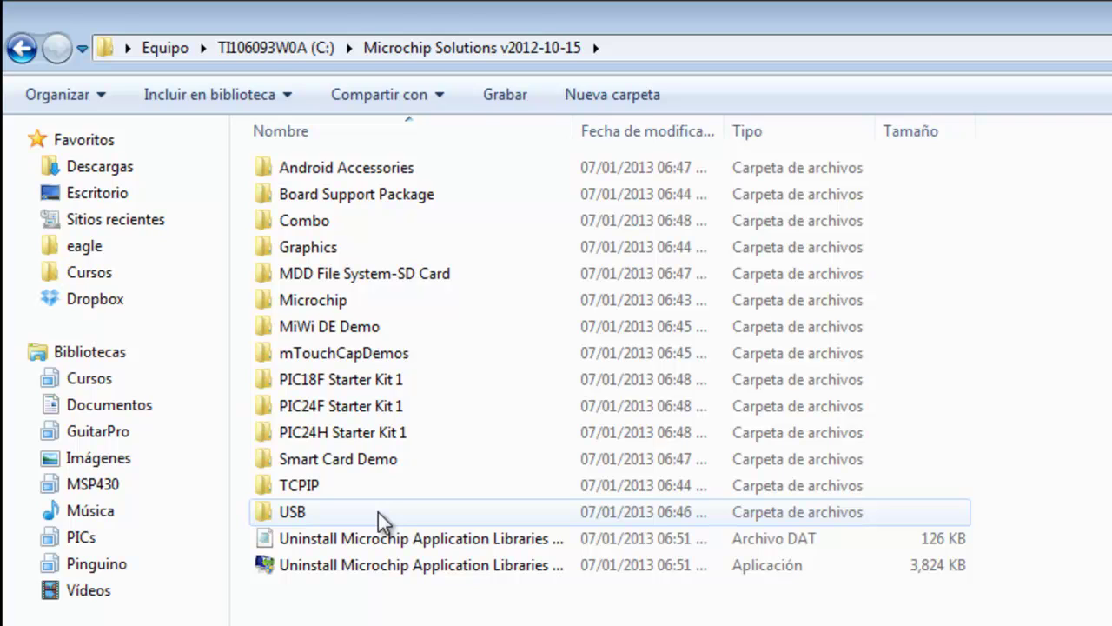
left_click(378, 512)
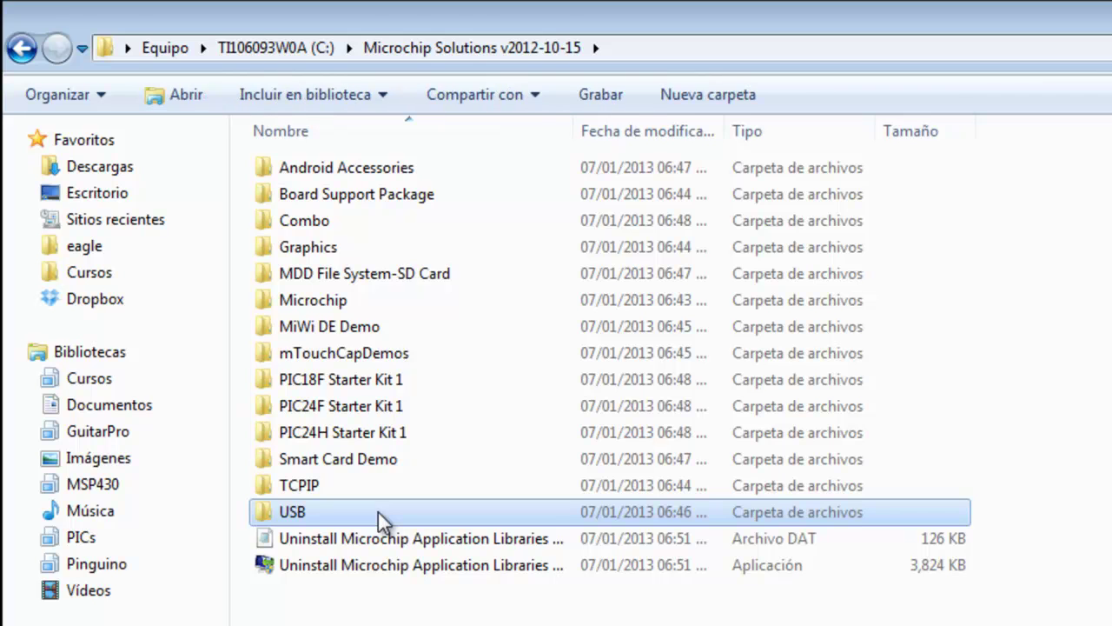
double_click(378, 512)
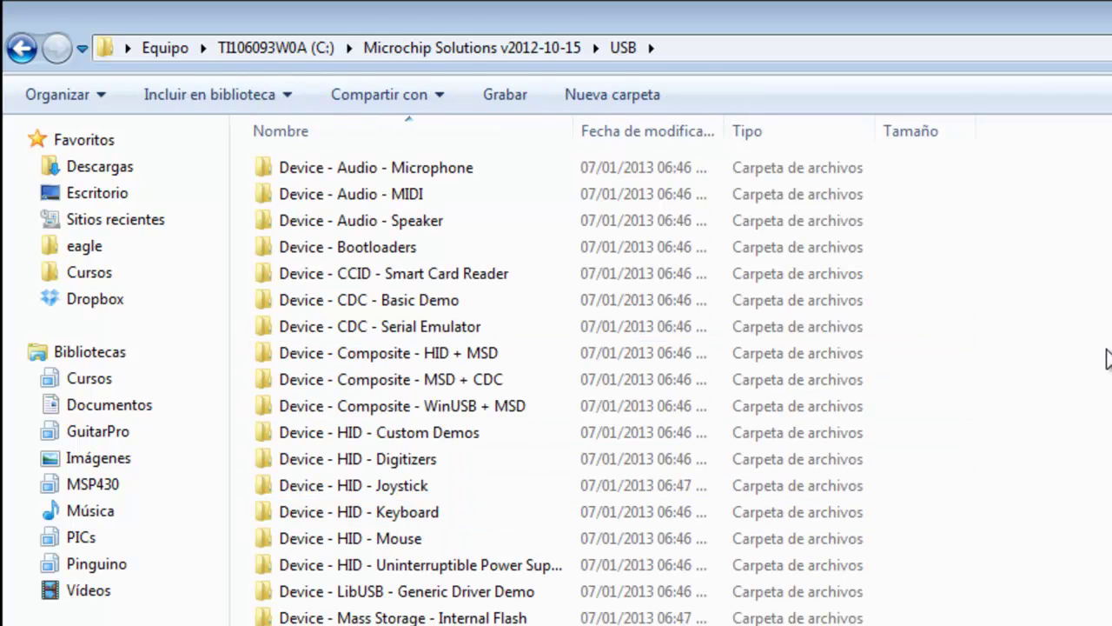
Step: Look through the example projects in the USB folder down to Tools and return to the first one
key("Down")
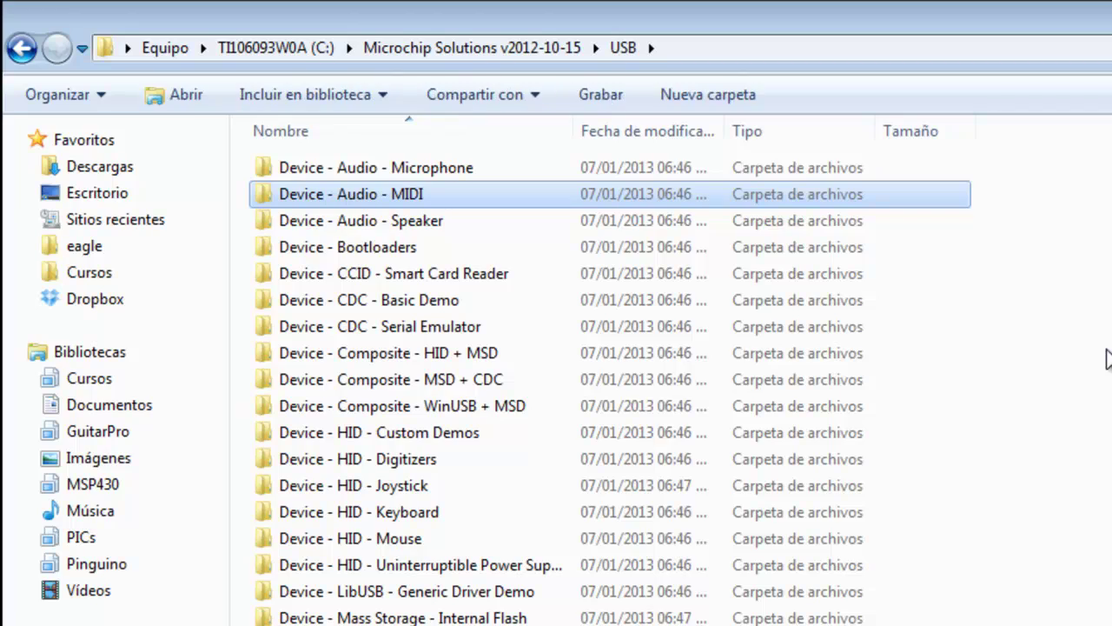
key("Down")
key("Down")
key("Down")
key("Down")
key("Down")
key("Down")
key("Down")
key("Down")
key("Down")
key("Down")
key("Down")
key("Down")
key("Down")
key("Down")
key("Down")
key("Down")
key("Down")
key("Down")
key("Down")
key("Down")
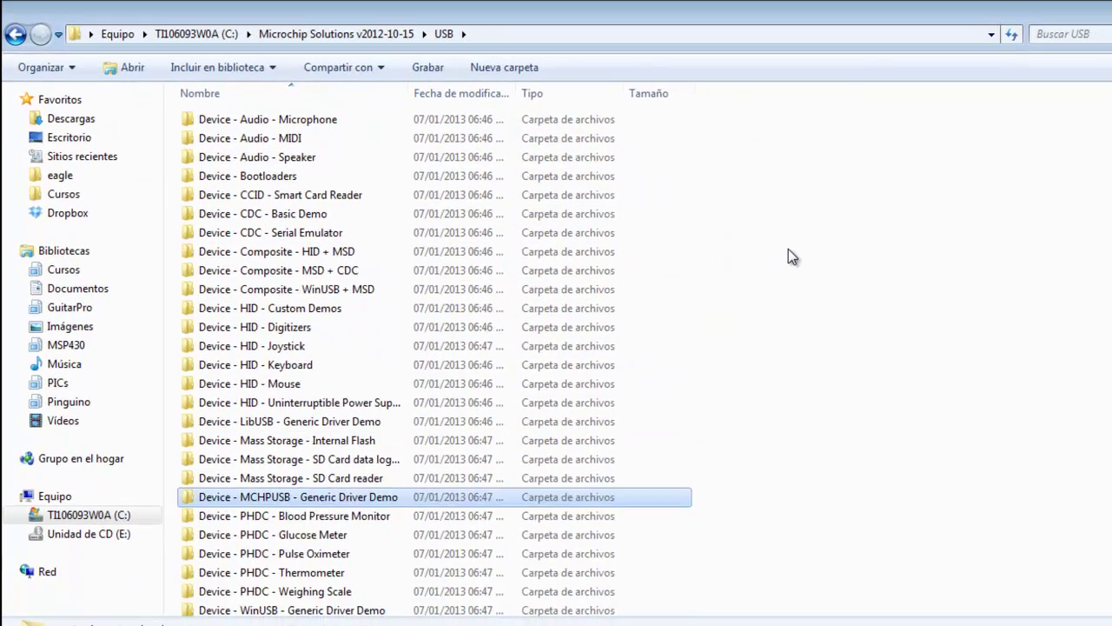
key("Down")
key("Down")
key("Down")
key("Down")
key("Down")
key("Down")
key("Down")
key("Down")
key("Down")
key("Down")
key("Down")
key("Down")
key("Down")
key("Down")
key("Down")
key("Down")
key("Down")
key("Down")
key("Down")
key("Down")
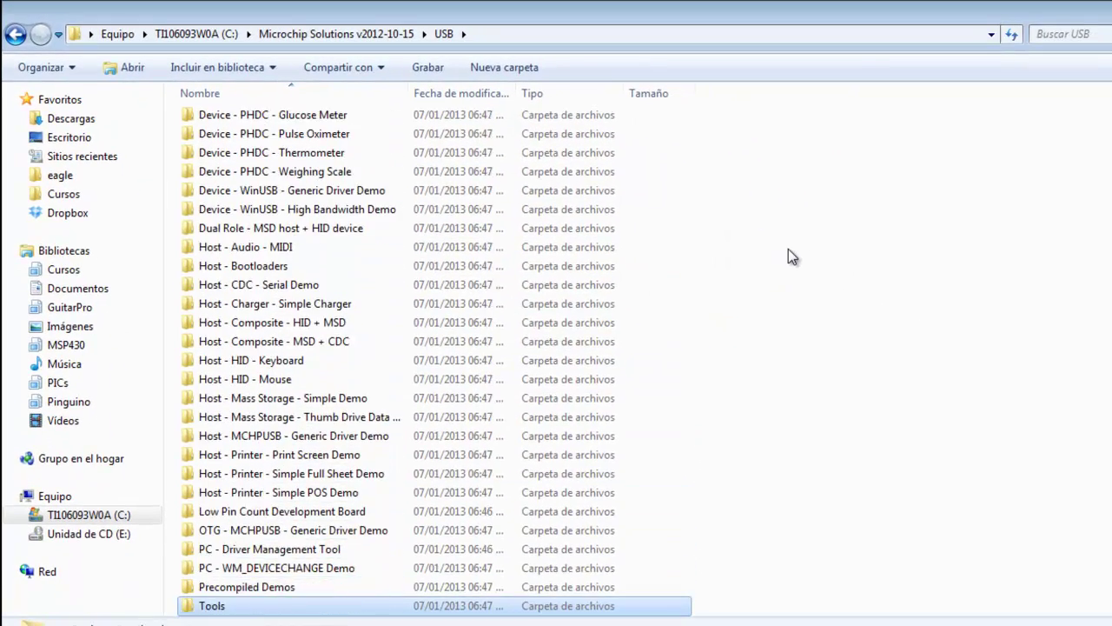
key("Up")
key("Up")
key("Up")
key("Up")
key("Up")
key("Up")
key("Up")
key("Up")
key("Up")
key("Up")
key("Up")
key("Up")
key("Up")
key("Up")
key("Up")
key("Up")
key("Home")
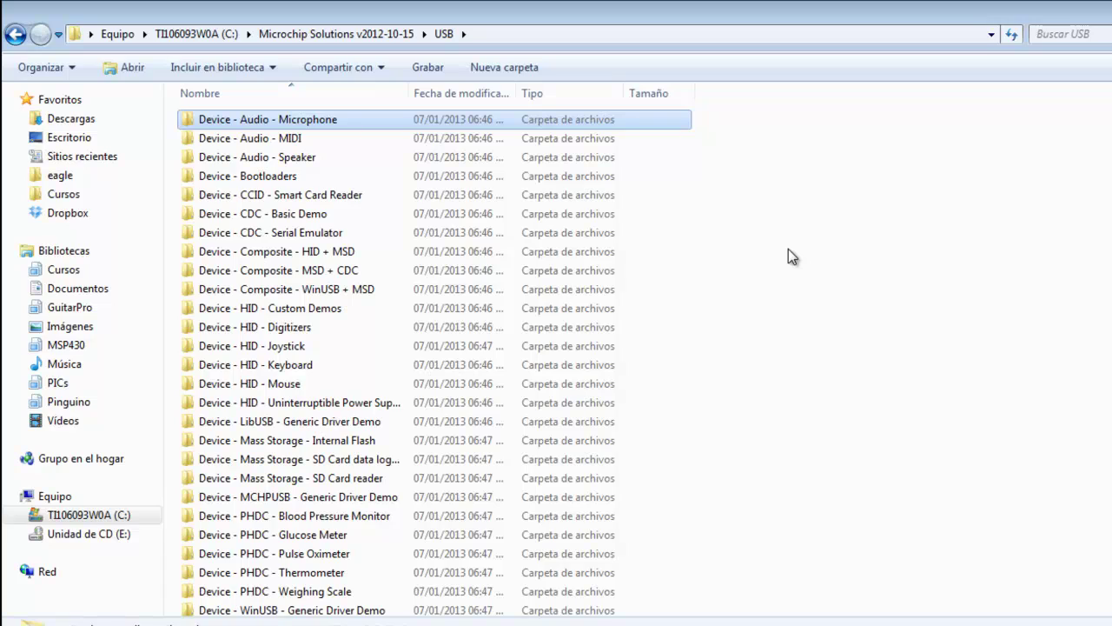
Step: Switch to the browser and read the blog article's section on Microchip's USB Framework, including the USB folder listing
key("alt+Tab")
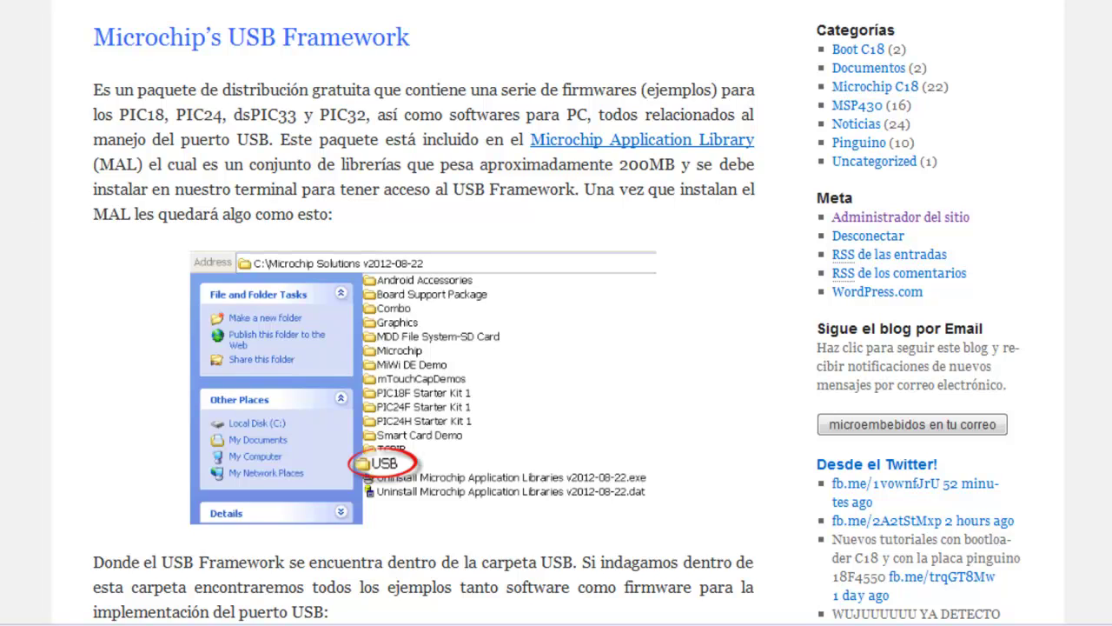
key("alt+Tab")
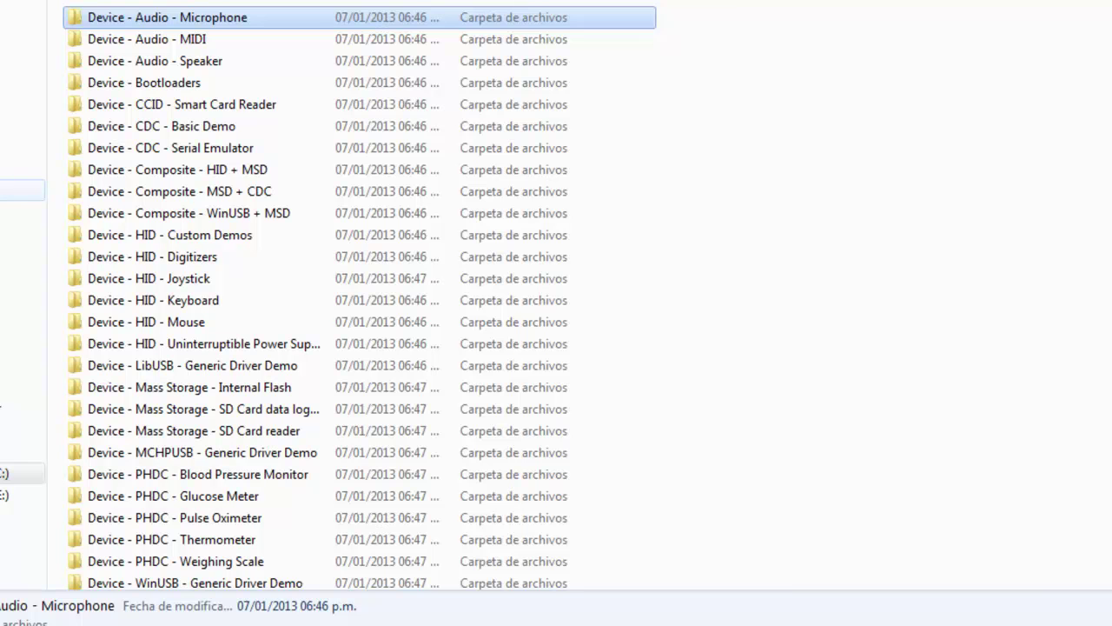
key("alt+Tab")
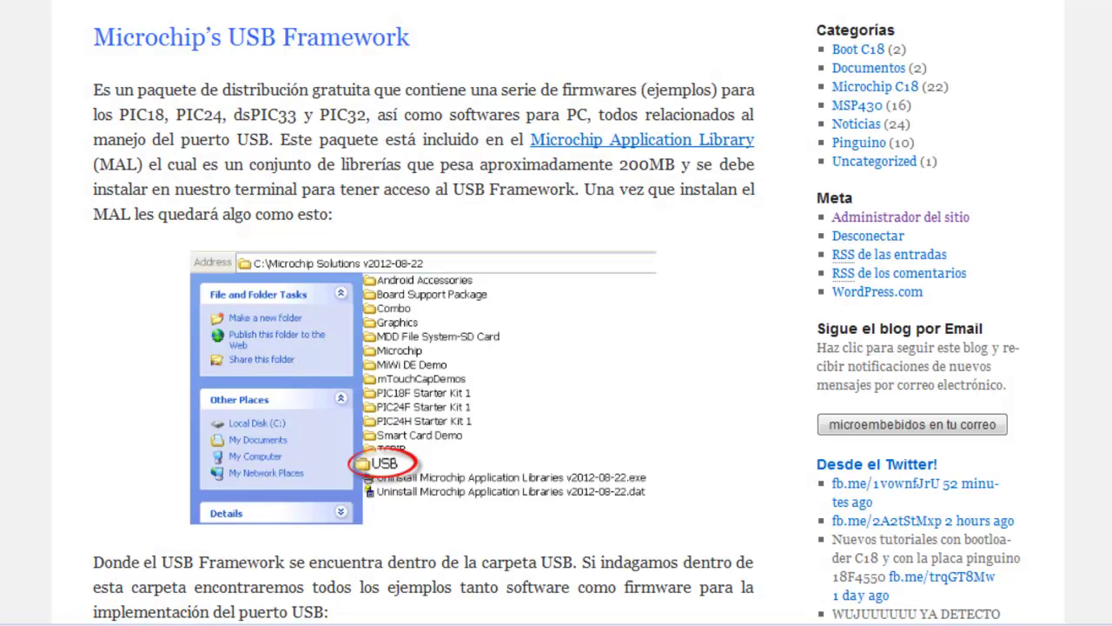
scroll(556, 313, "down", 2)
scroll(557, 312, "down", 5)
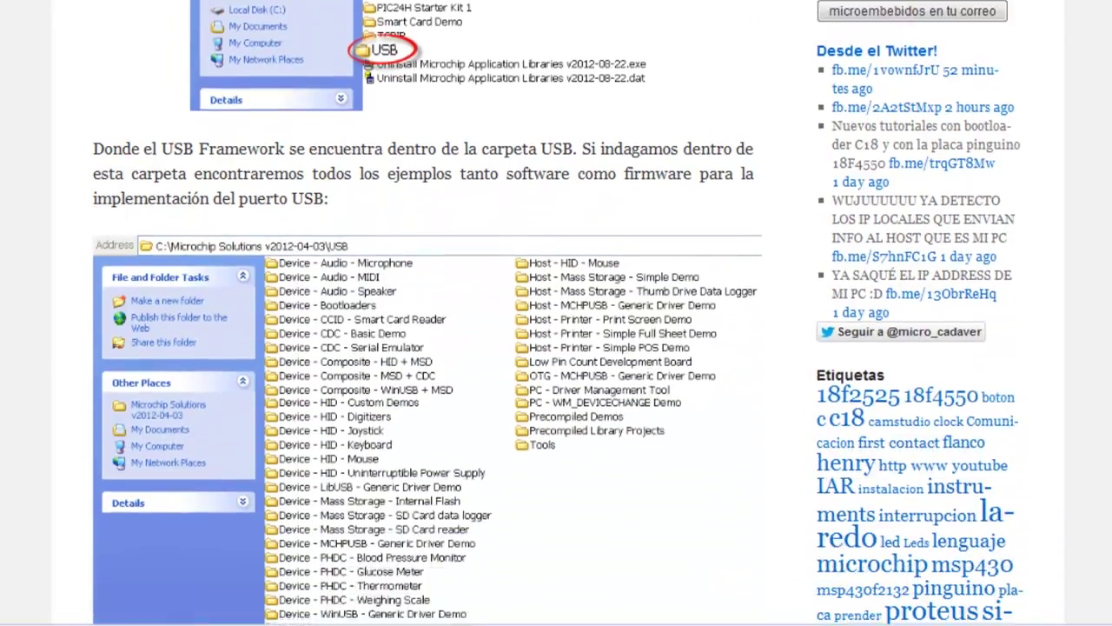
scroll(556, 313, "down", 6)
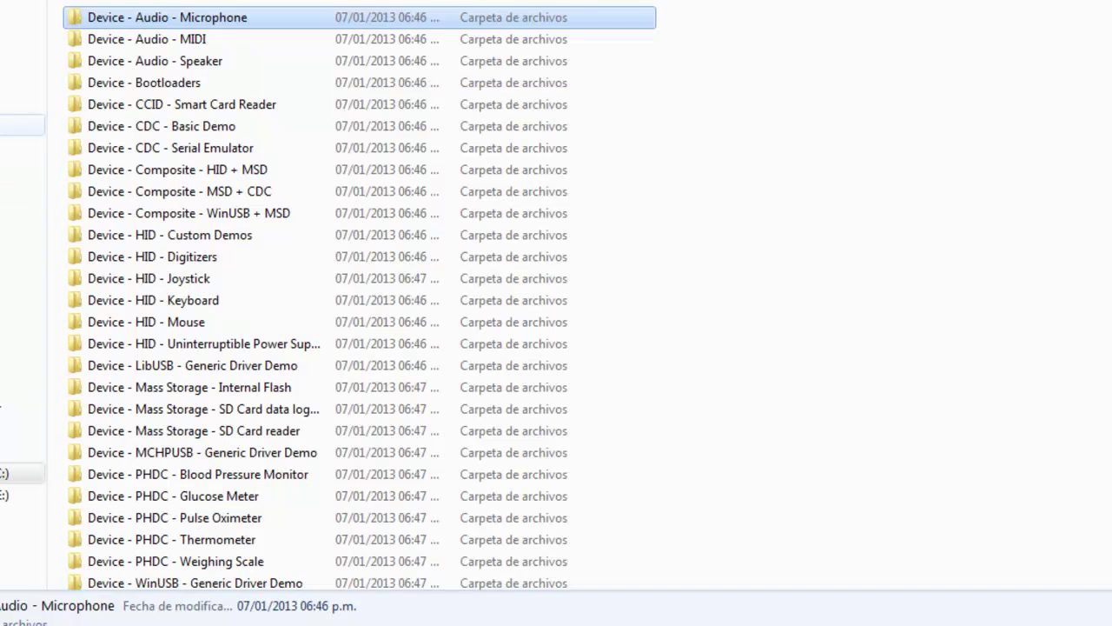
Step: In the USB folder, open Device - Bootloaders, its MCHPUSB folder and the Firmware - PIC18F4550 Family folder to view the bootloader source files
left_click(127, 82)
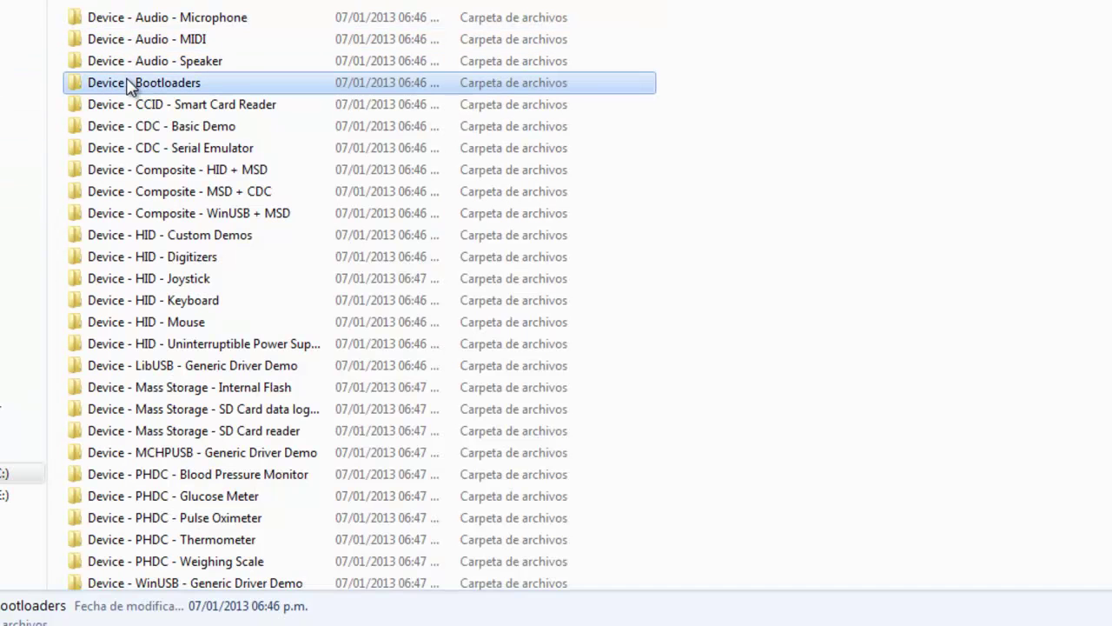
left_click(244, 454)
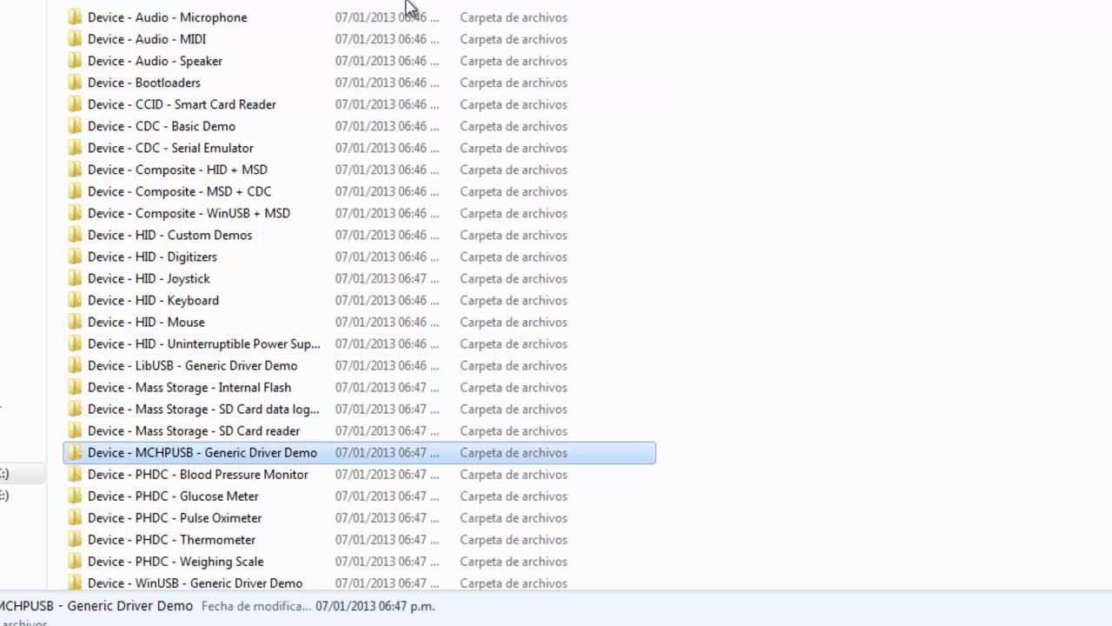
left_click(438, 87)
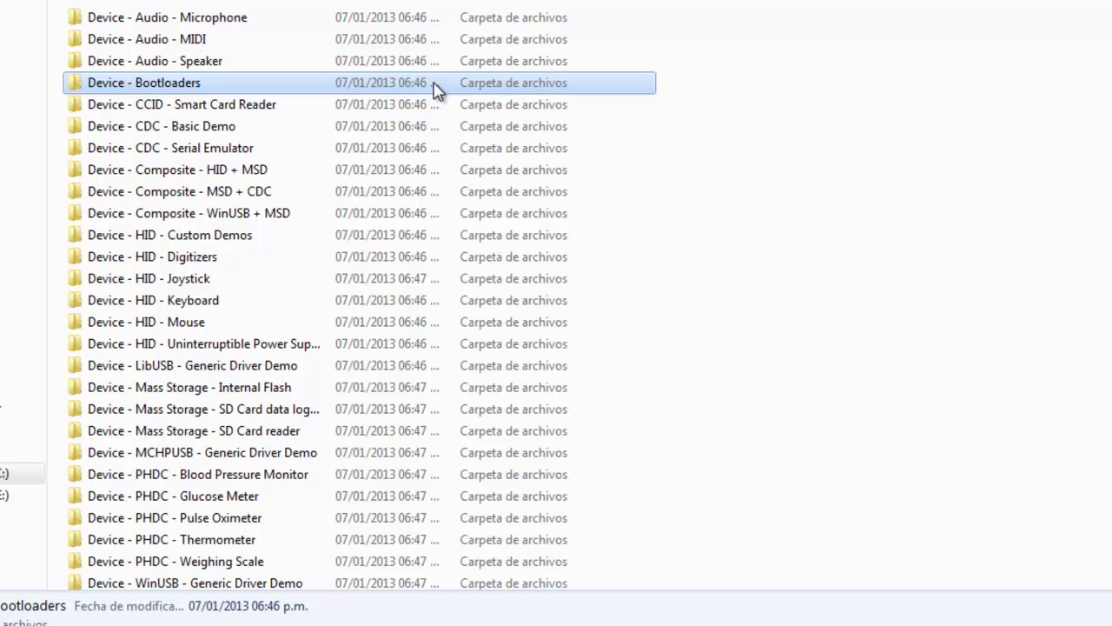
double_click(437, 87)
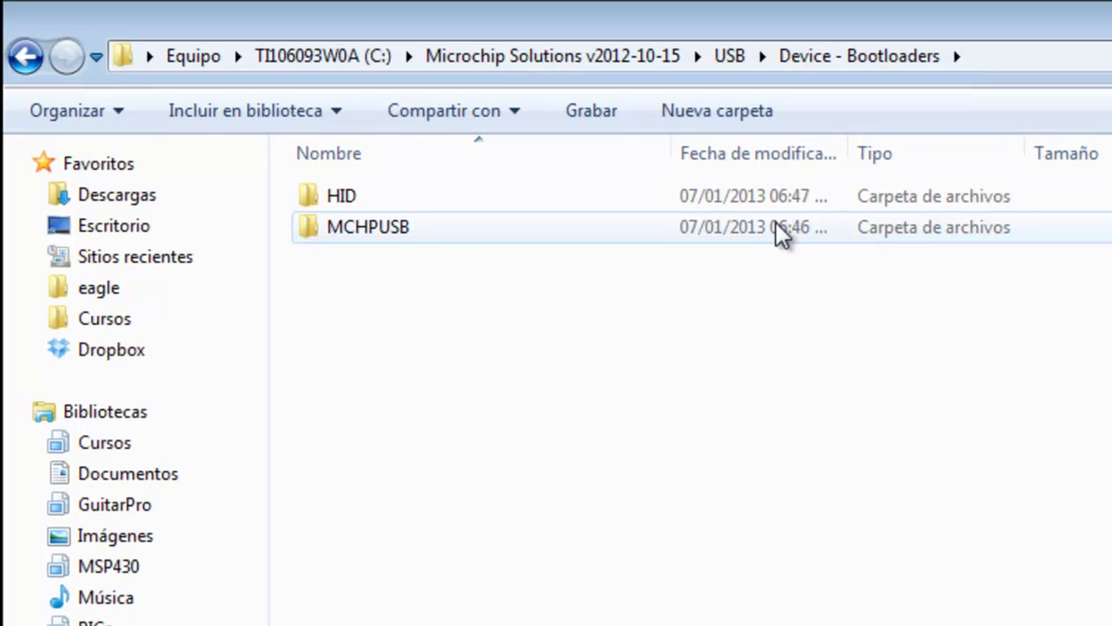
double_click(764, 223)
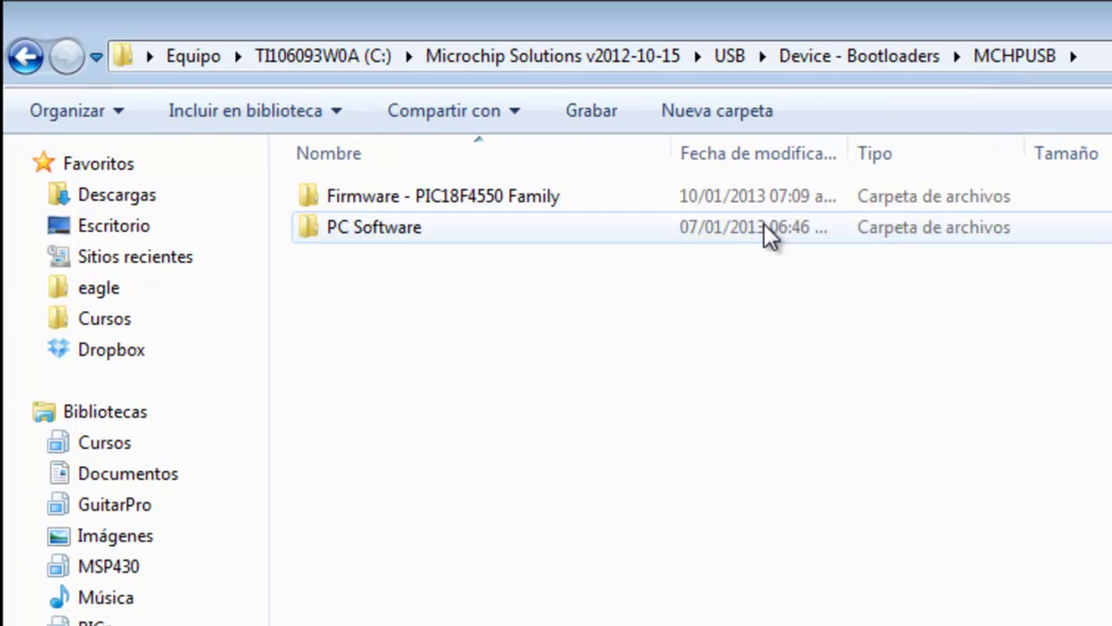
left_click(784, 186)
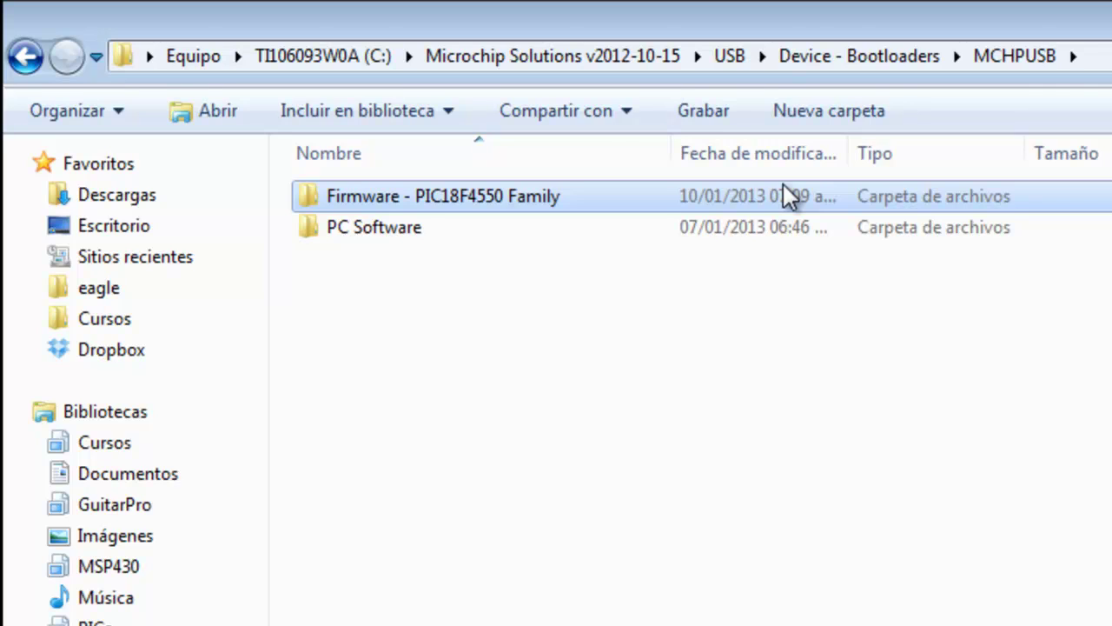
left_click(613, 346)
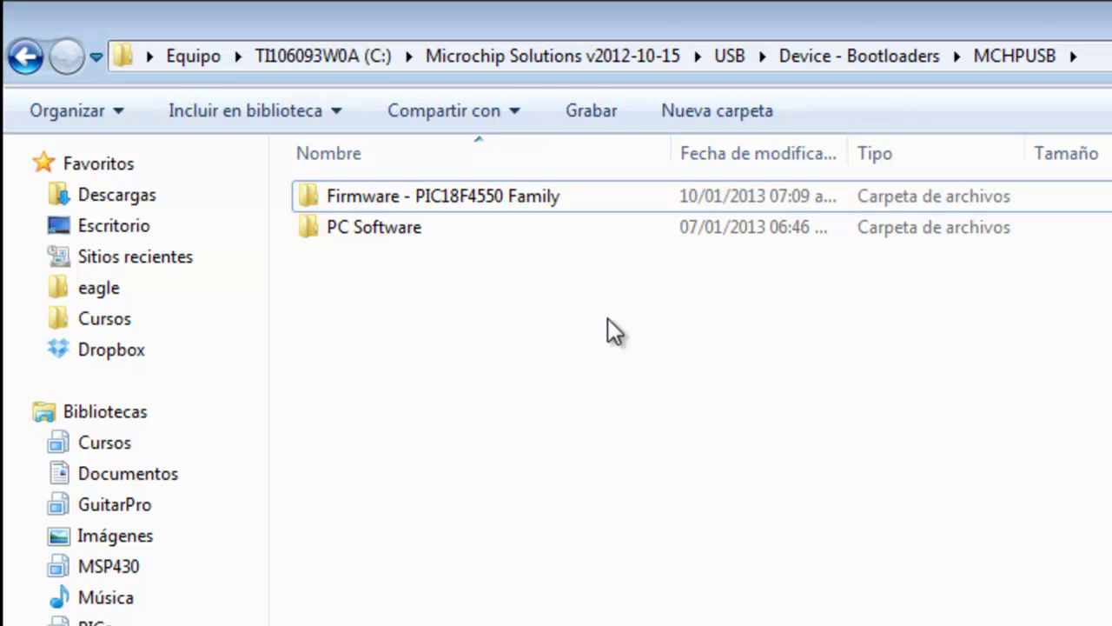
double_click(622, 186)
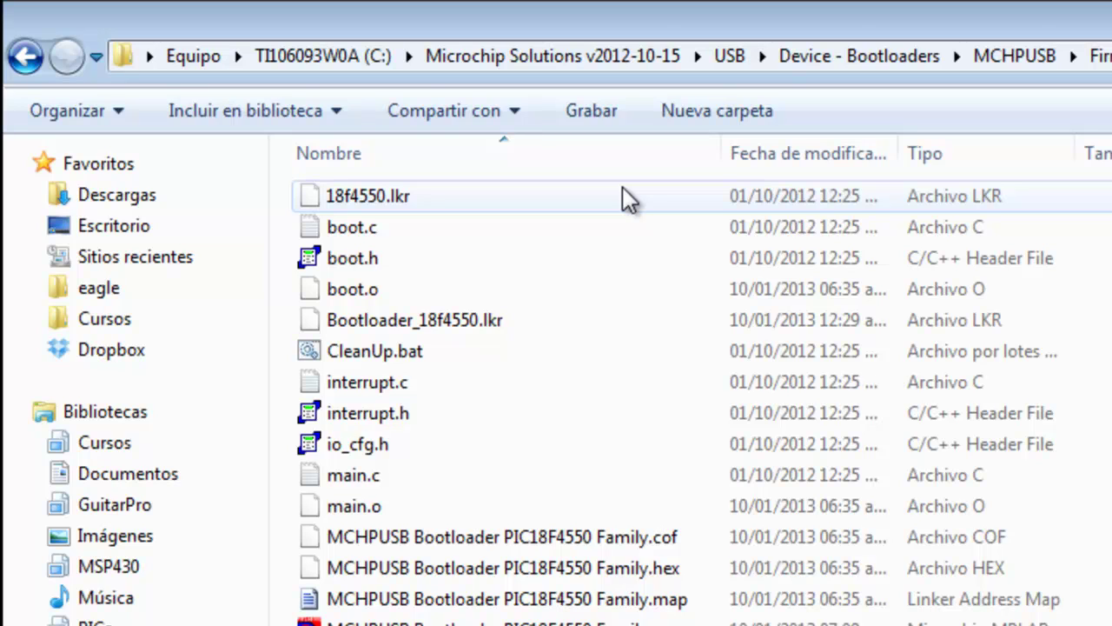
Step: Return to the USB folder and view the Firmware files of Device - MCHPUSB - Generic Driver Demo
left_click(731, 55)
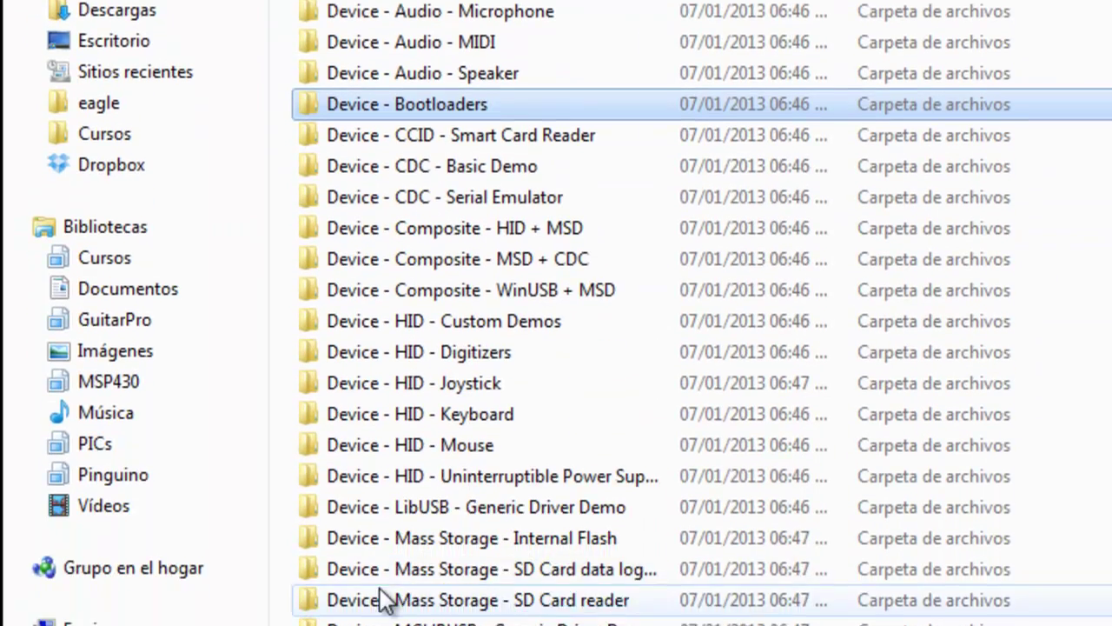
double_click(397, 624)
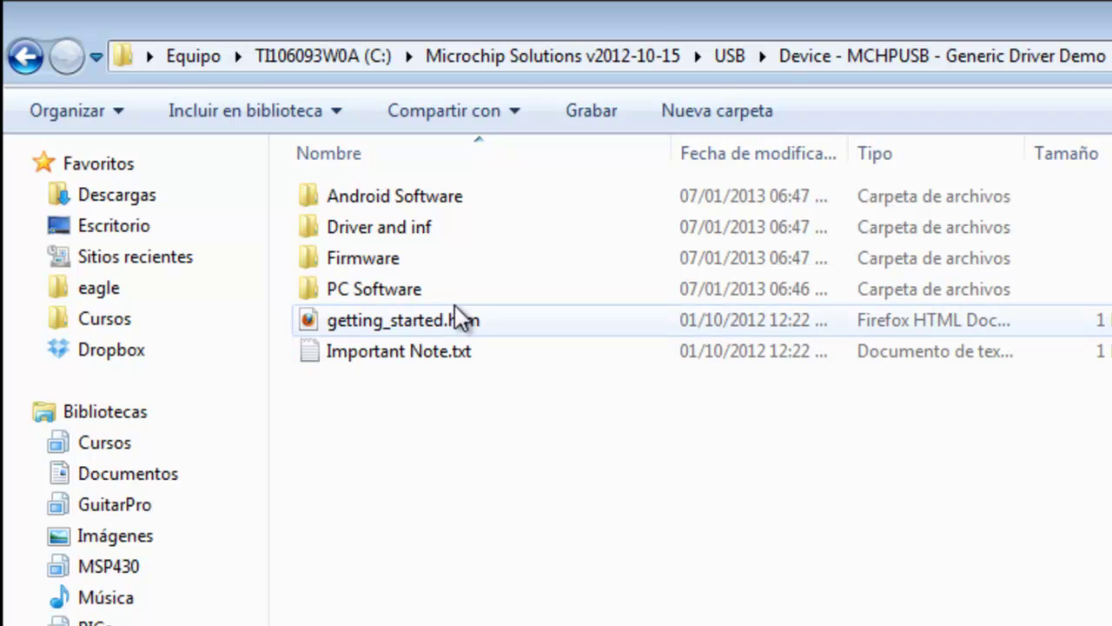
double_click(486, 257)
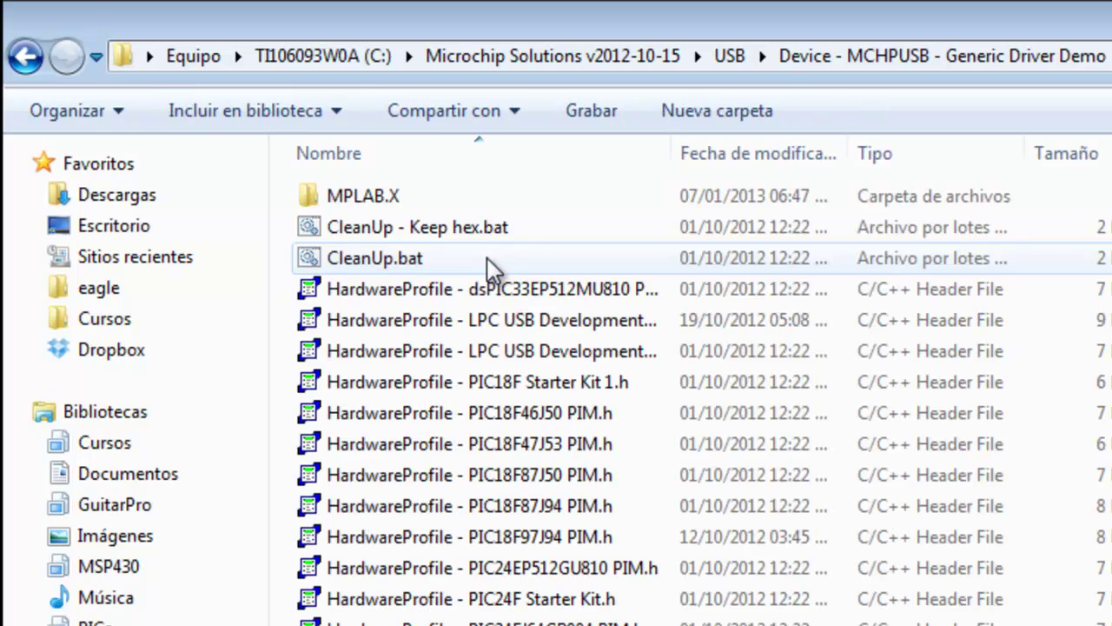
Step: Go to the demo's PC Software folder, open pdfsusb and select PDFSUSB.exe
left_click(819, 48)
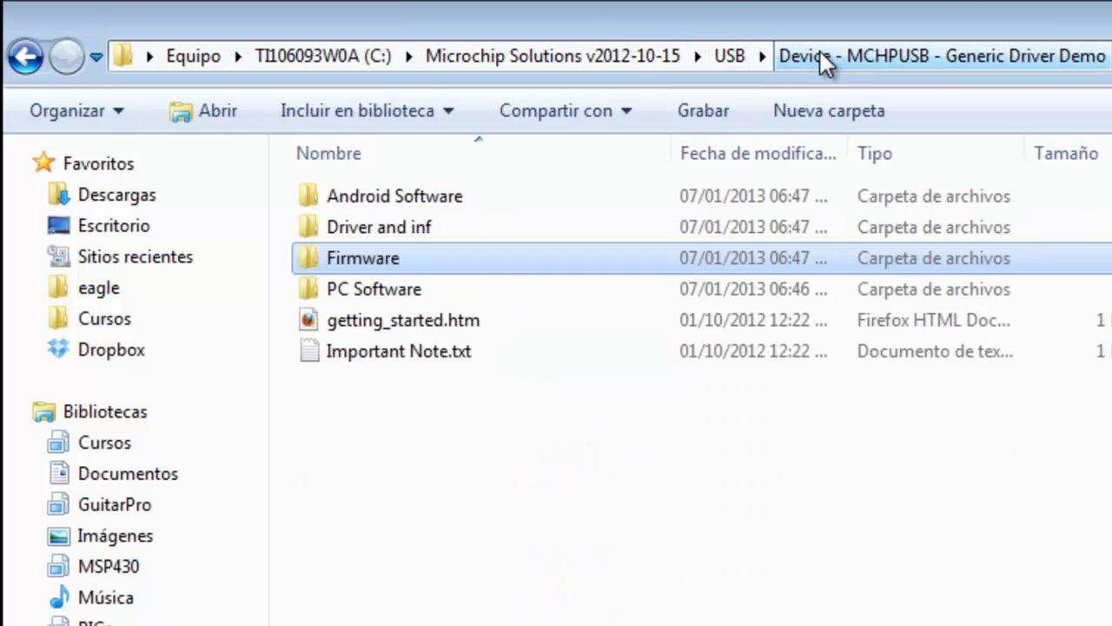
left_click(470, 300)
double_click(469, 300)
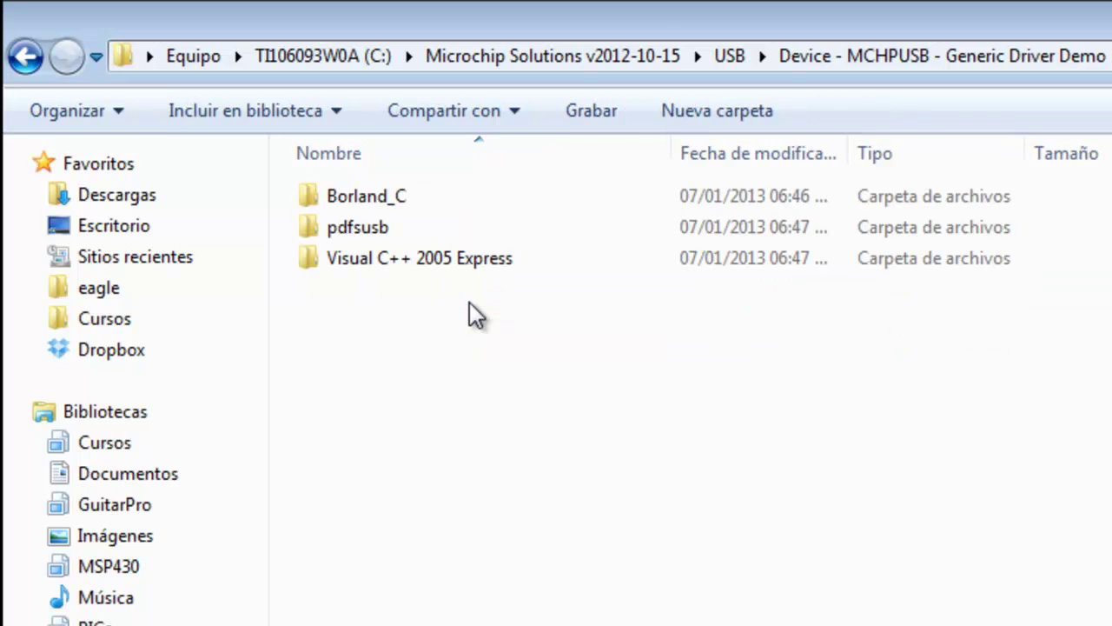
left_click(527, 222)
double_click(526, 224)
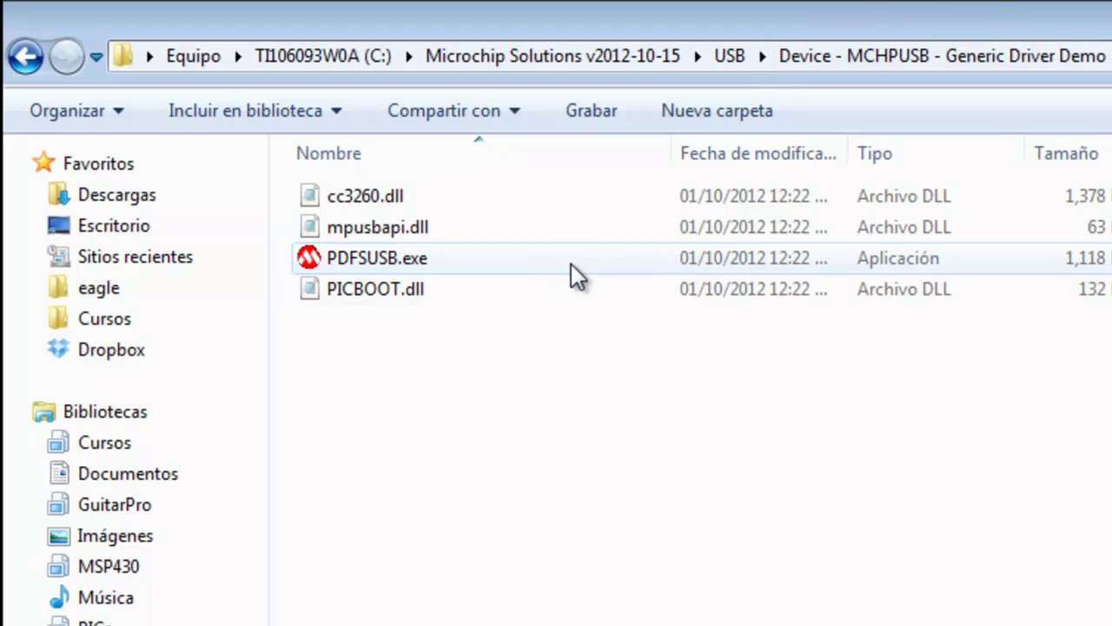
double_click(638, 261)
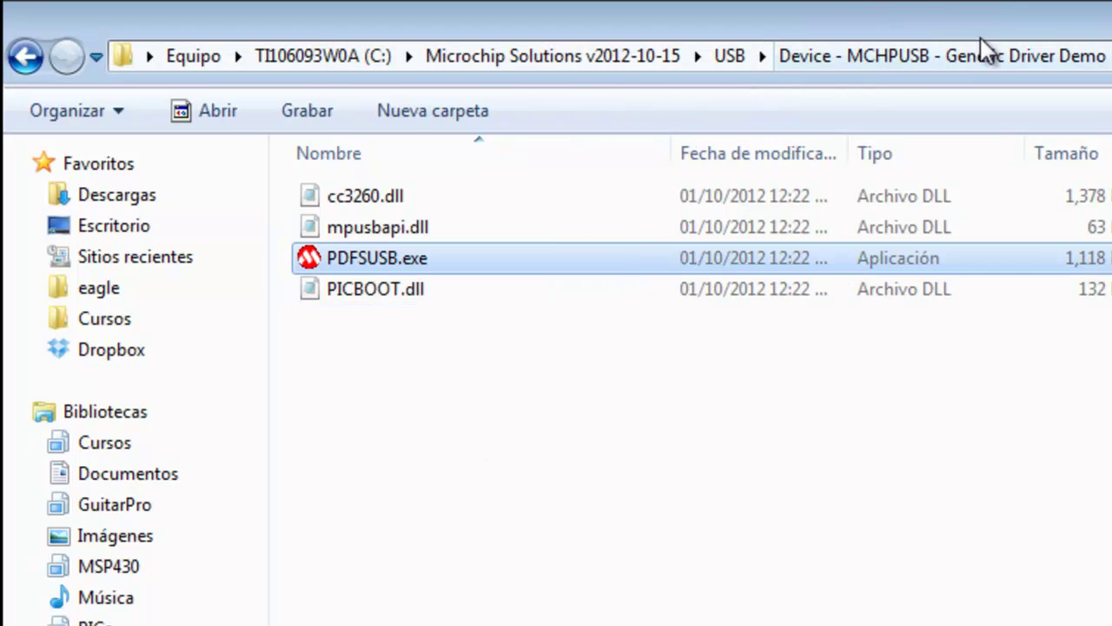
Step: Go back to PC Software, point out the Borland_C and Visual C++ 2005 Express folders, and reopen pdfsusb
key("BackSpace")
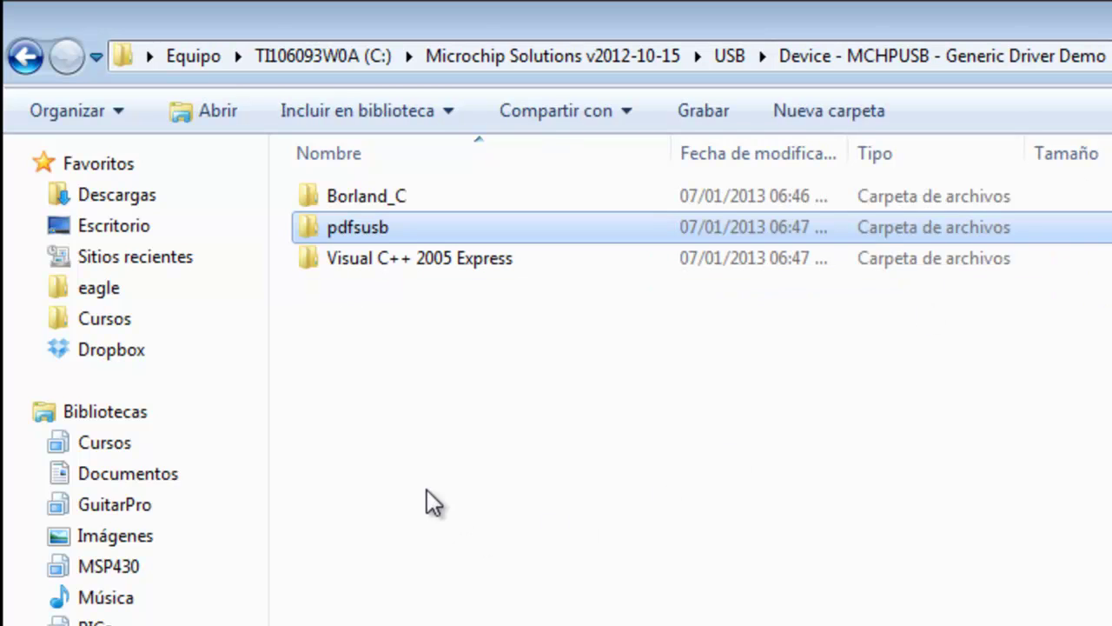
left_click(516, 194)
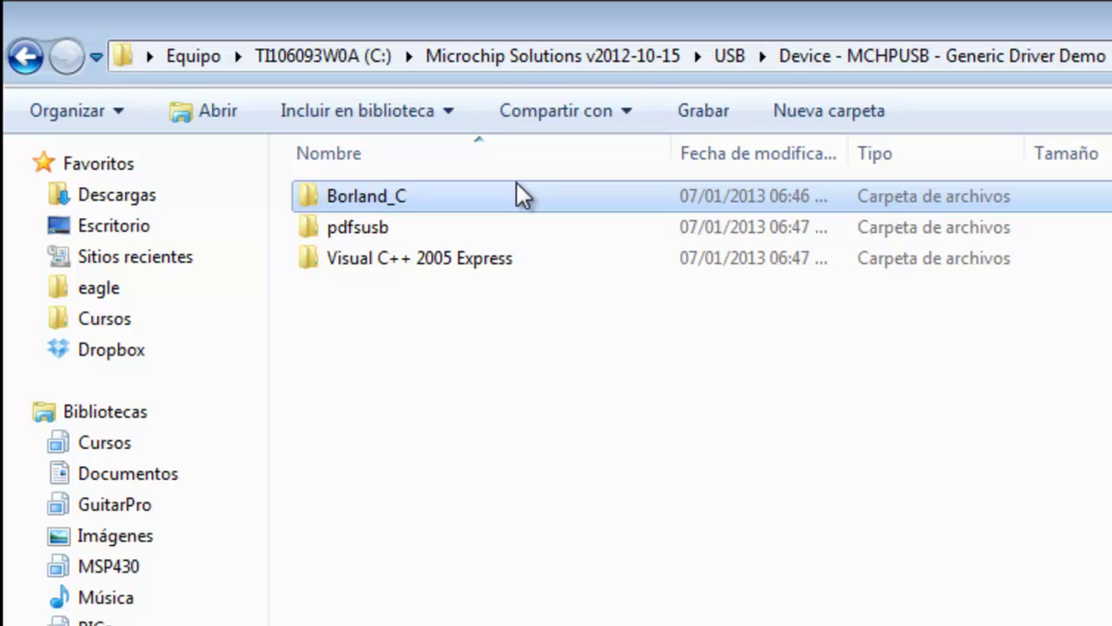
left_click(465, 269)
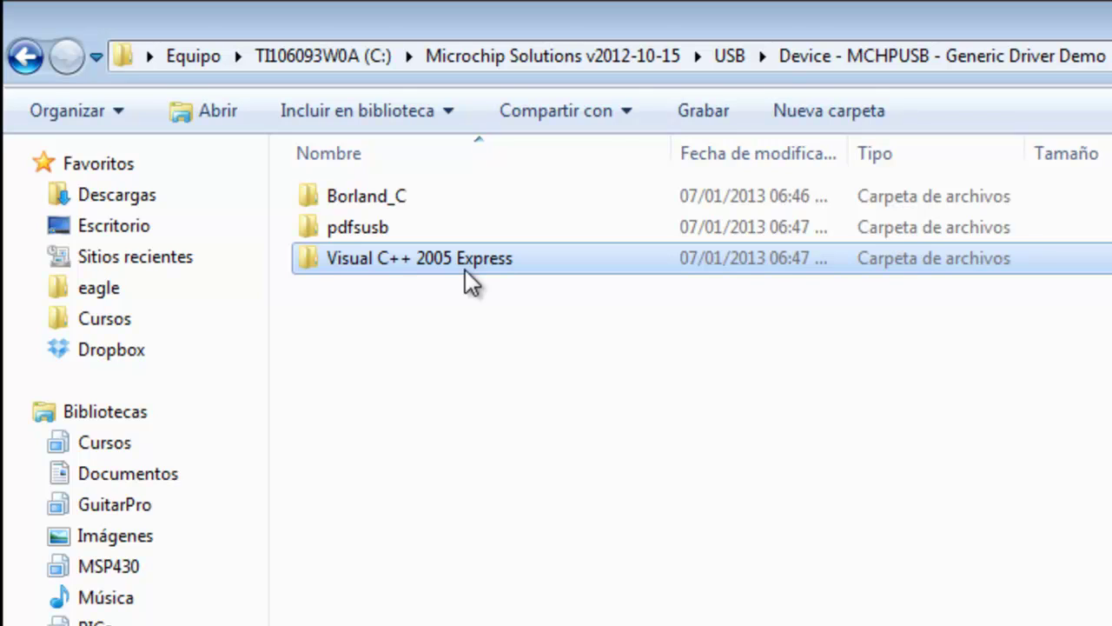
left_click(446, 310)
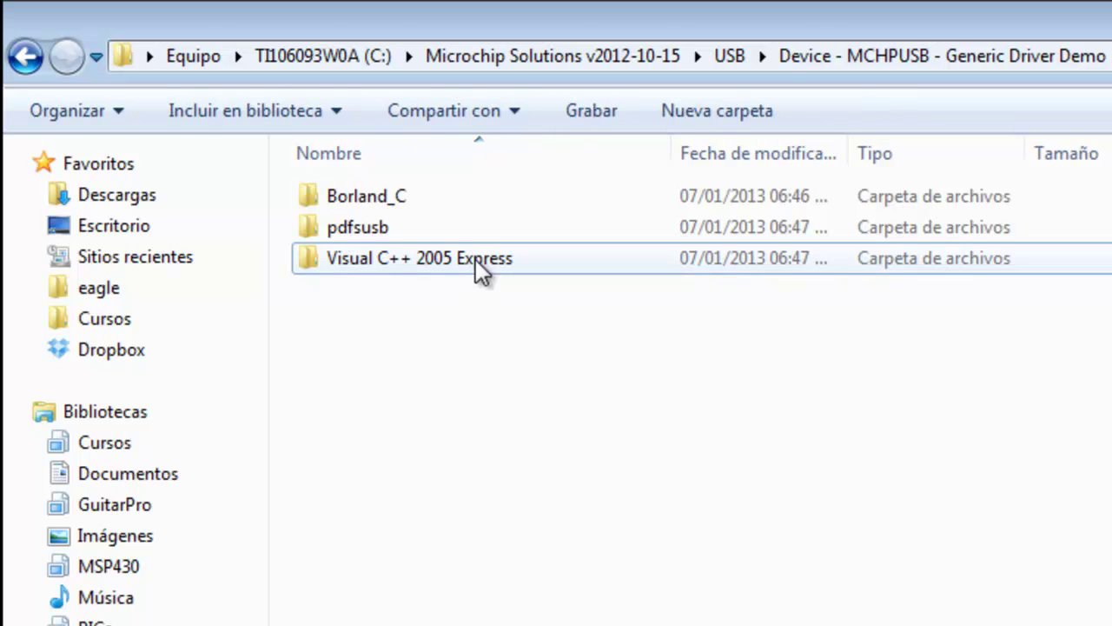
double_click(501, 230)
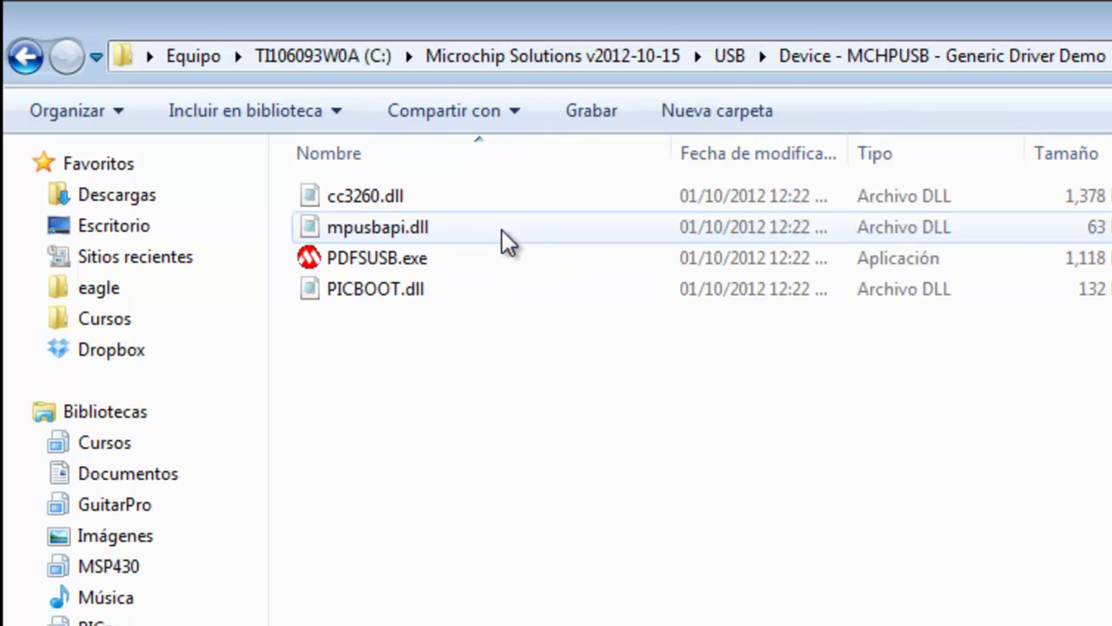
Step: Highlight PDFSUSB.exe among the files of the pdfsusb folder, and clear the selection
left_click(495, 254)
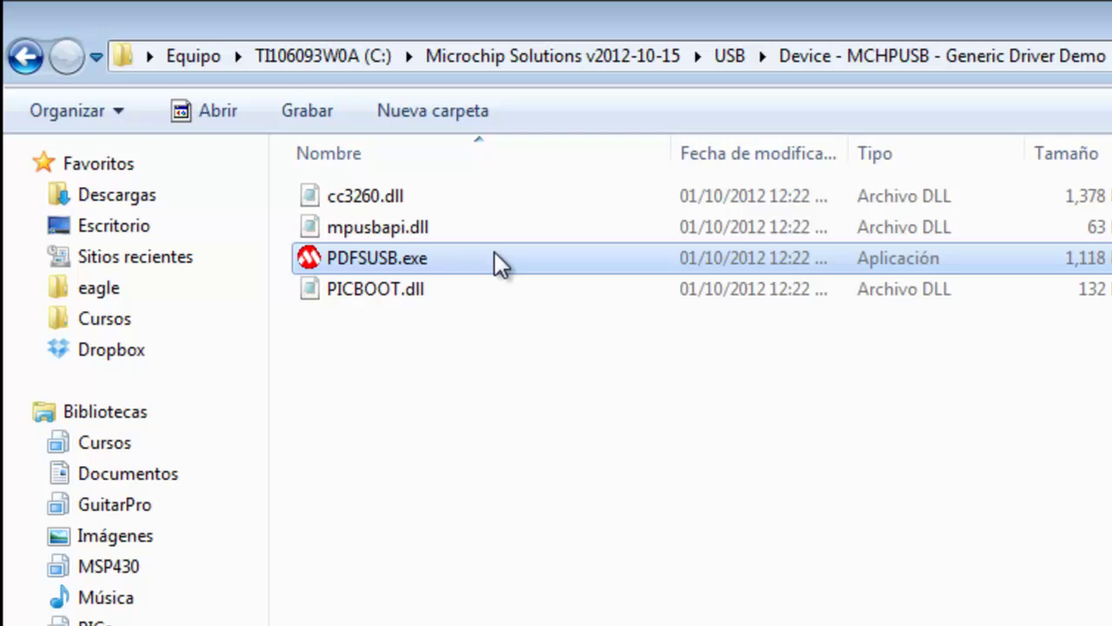
left_click(455, 441)
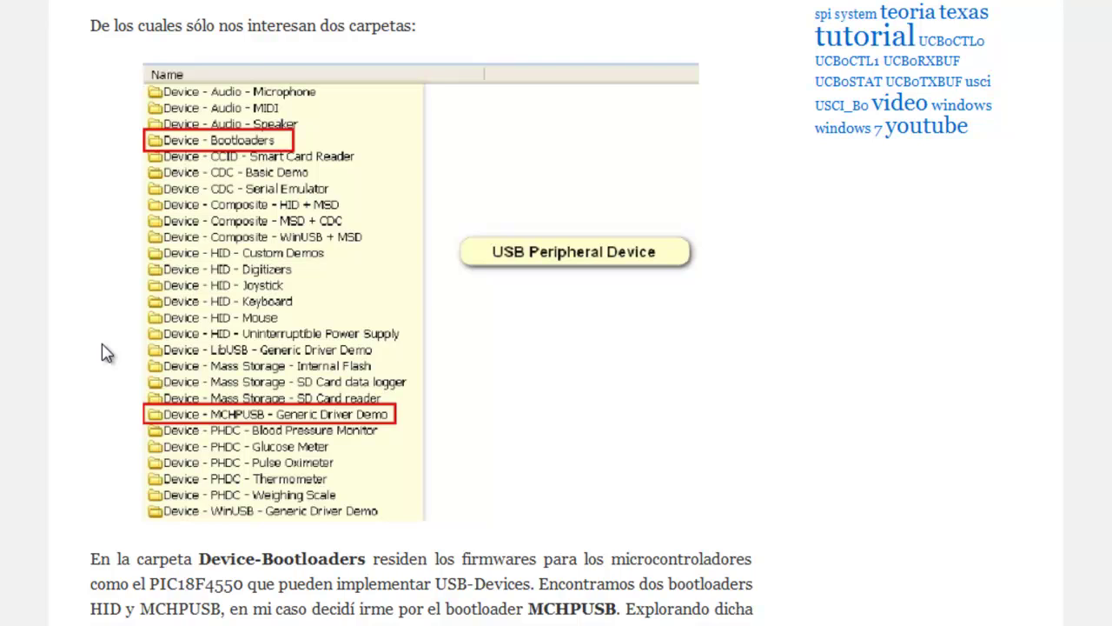
Step: In the browser tutorial, review the bootloader and PC software folder locations through to the PICDEM FS USB board image under "Descripción del Firmware del Bootloader"
scroll(106, 352, "down", 3)
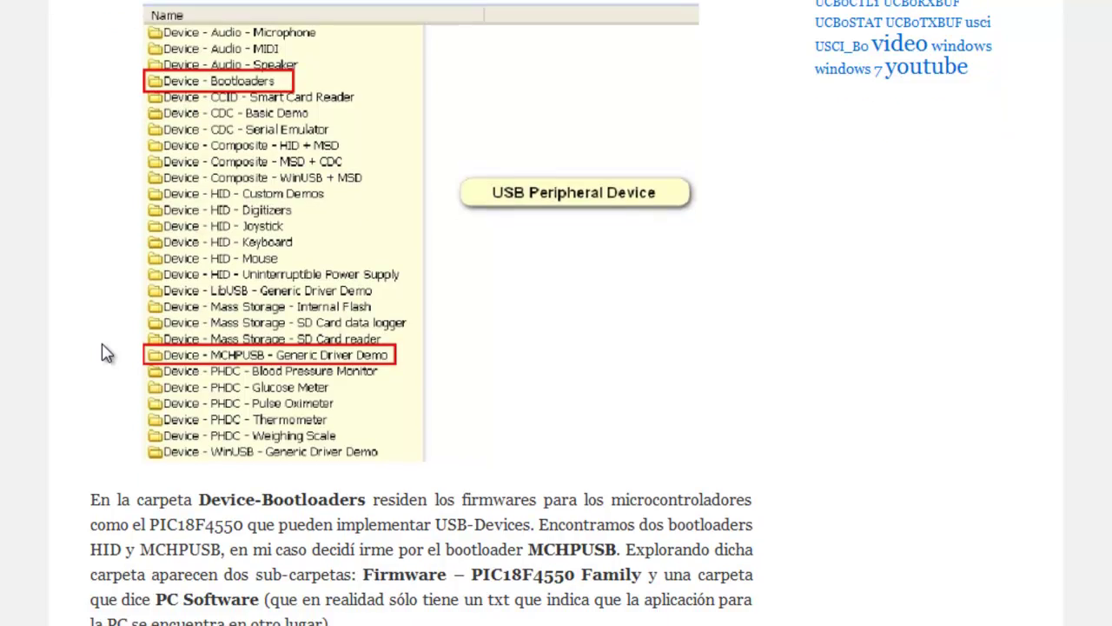
scroll(106, 352, "down", 5)
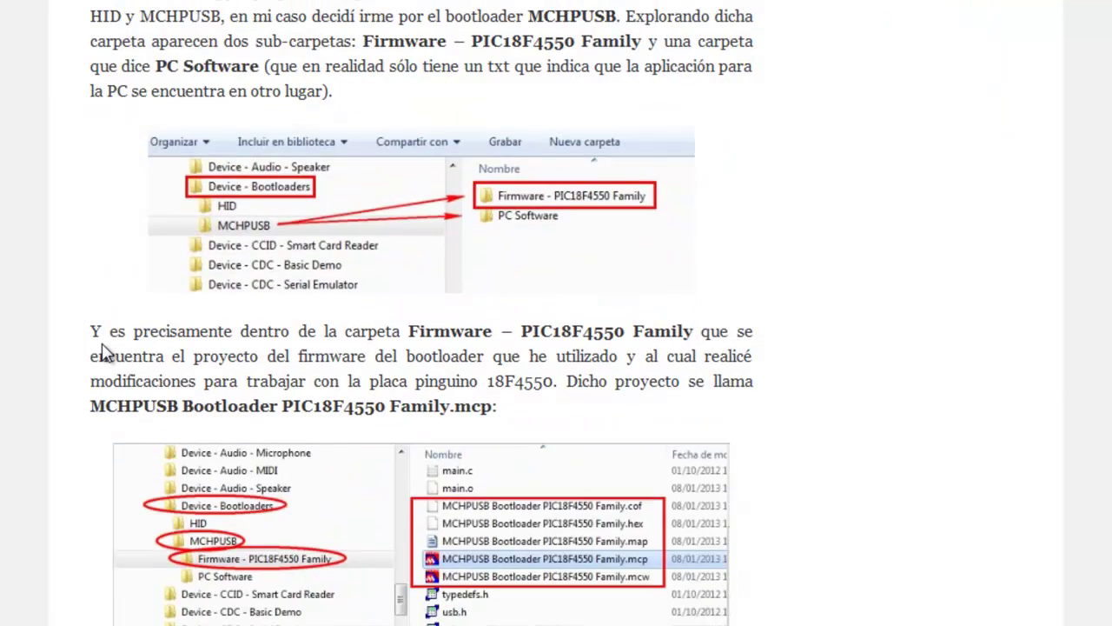
scroll(104, 352, "down", 10)
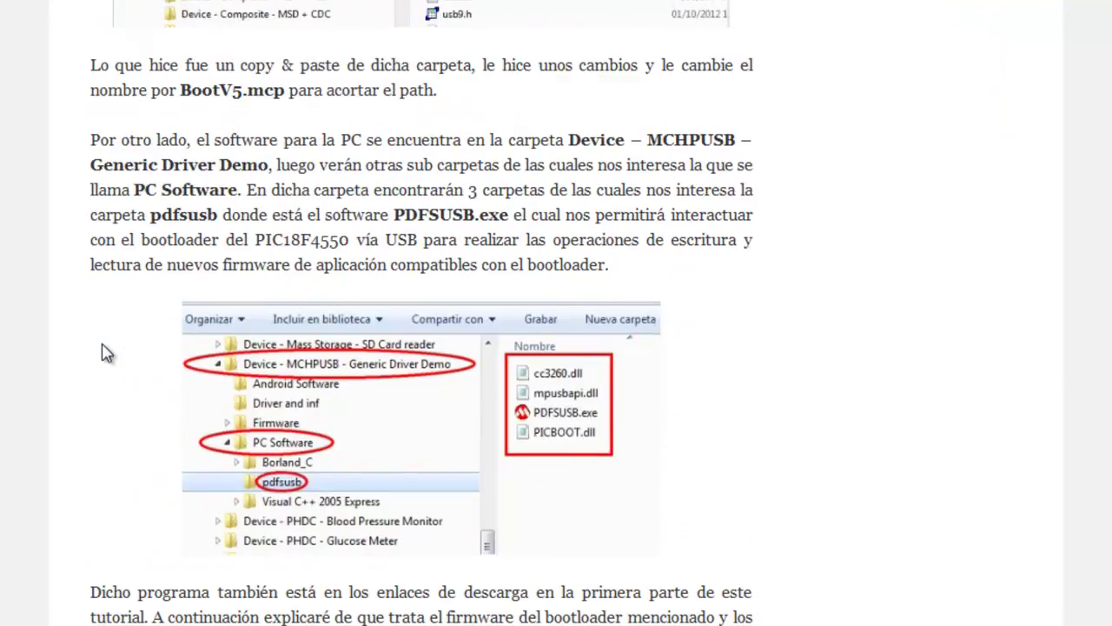
scroll(106, 352, "down", 2)
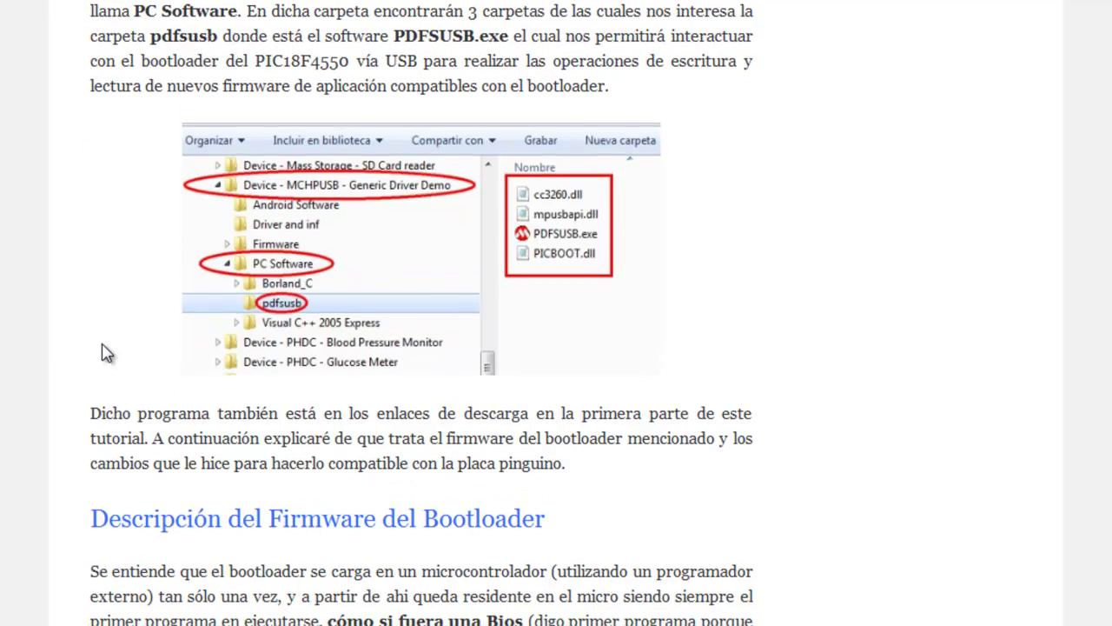
scroll(106, 352, "down", 4)
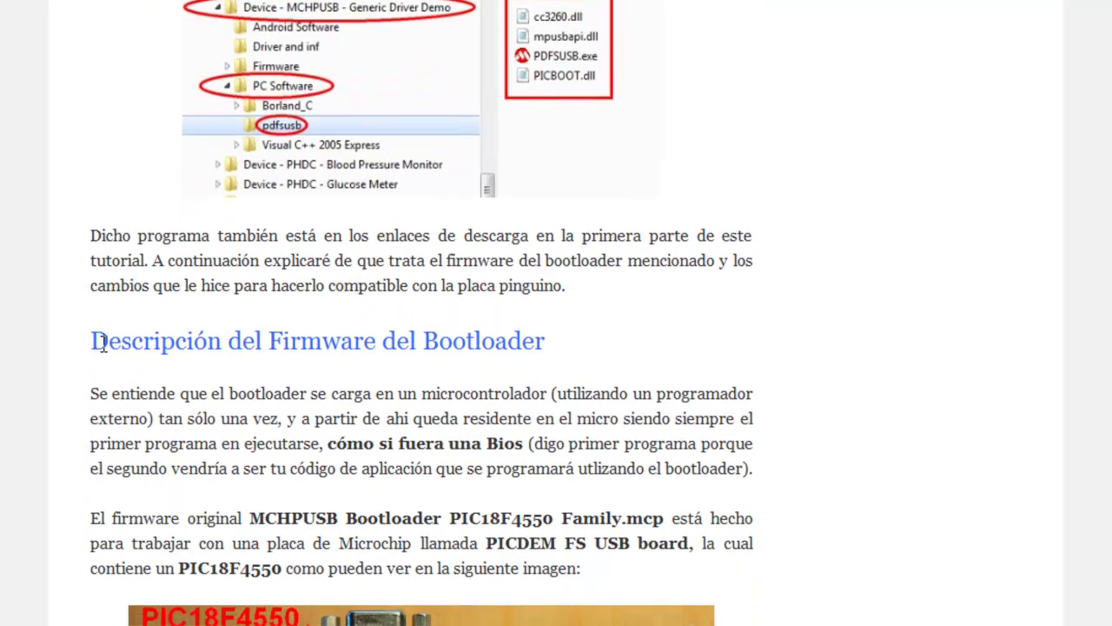
scroll(106, 352, "down", 1)
scroll(106, 352, "down", 1)
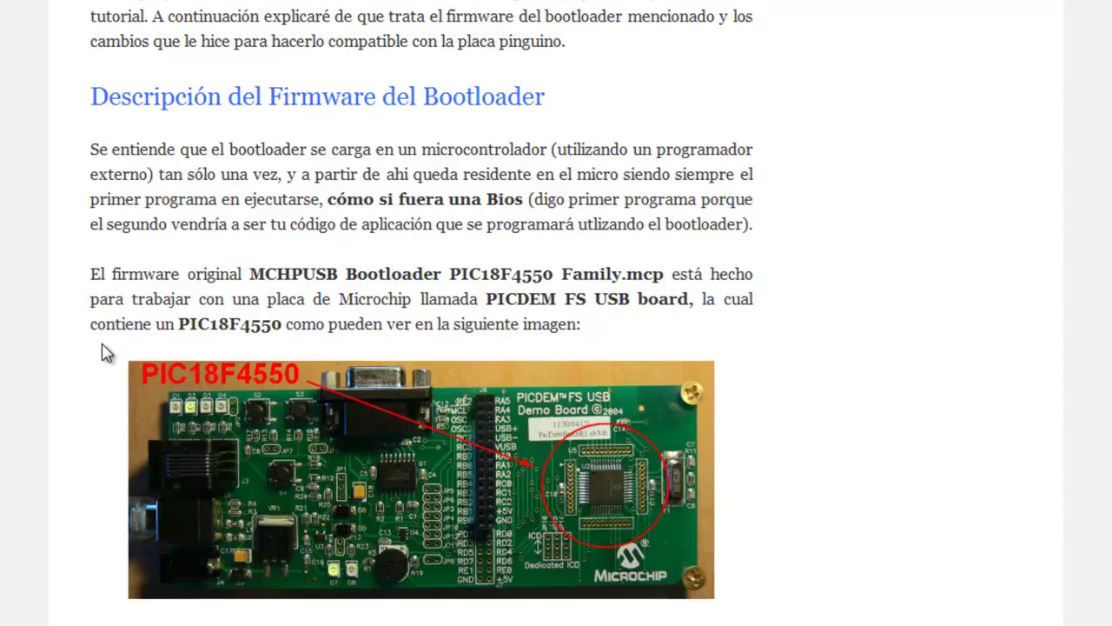